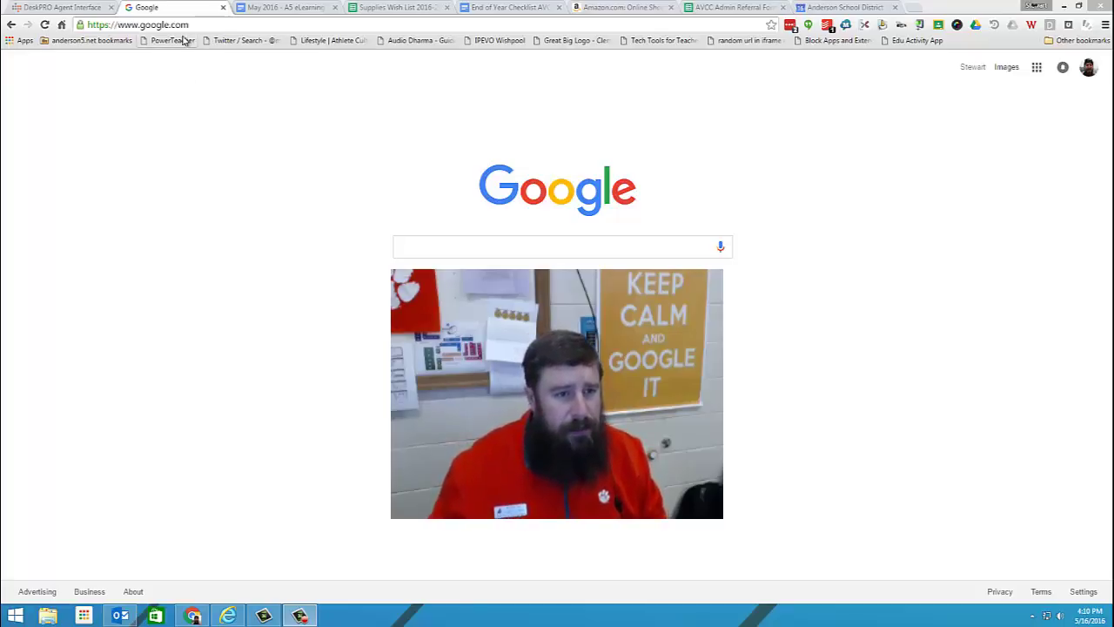
- Load Google Drive from the browser's address bar
left_click(183, 26)
type("goo")
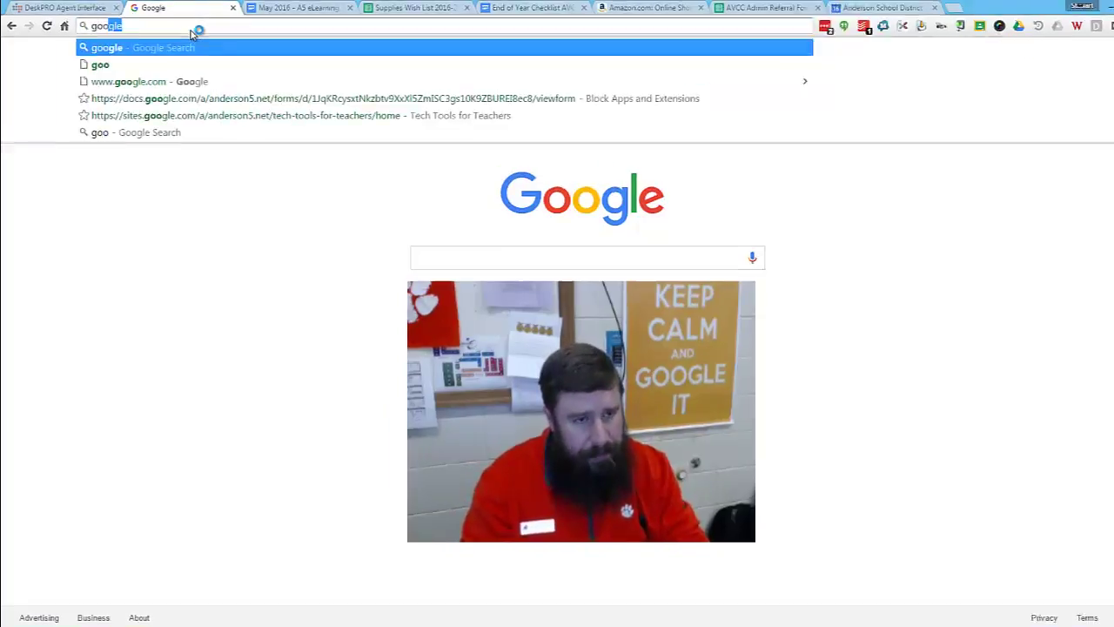
type("e.google.c")
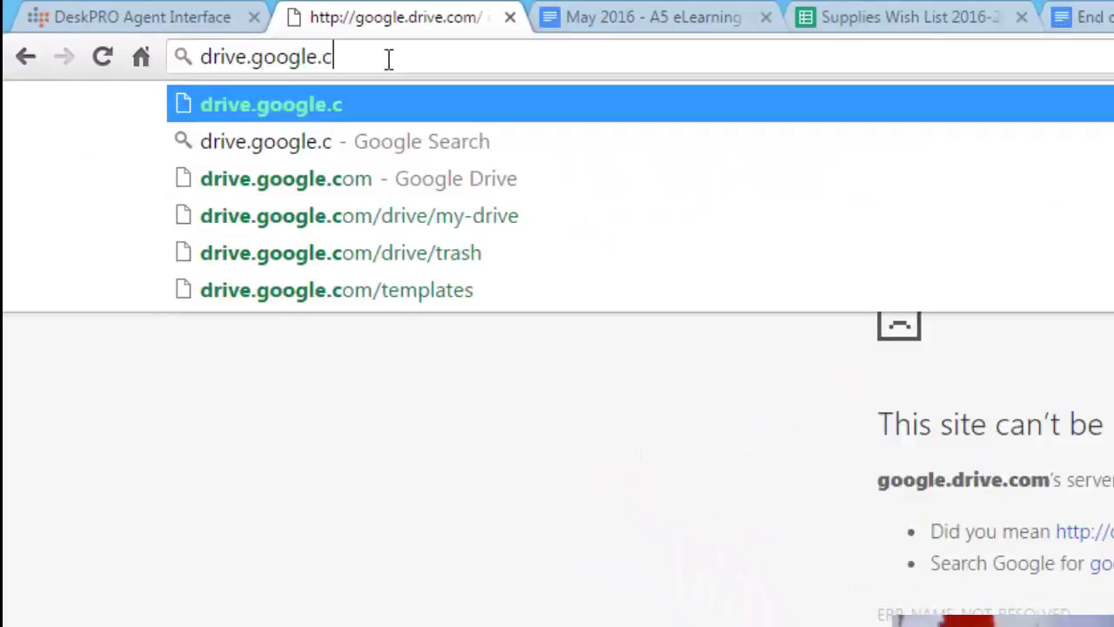
type("om")
key("Return")
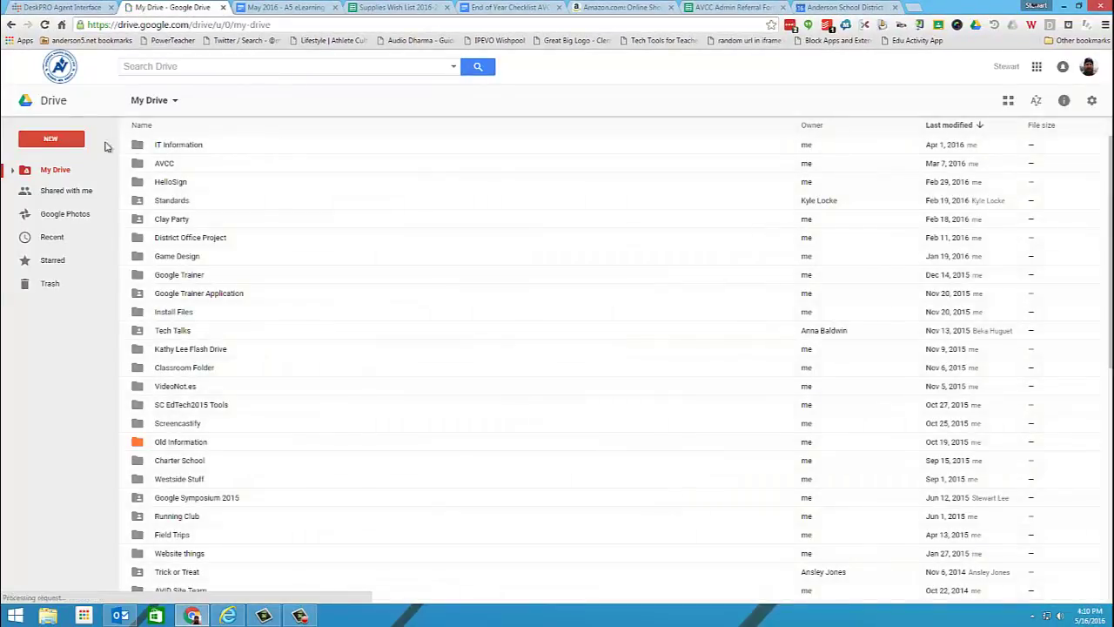
- Make a new folder called 'Backup Folder' in My Drive and open it
left_click(68, 142)
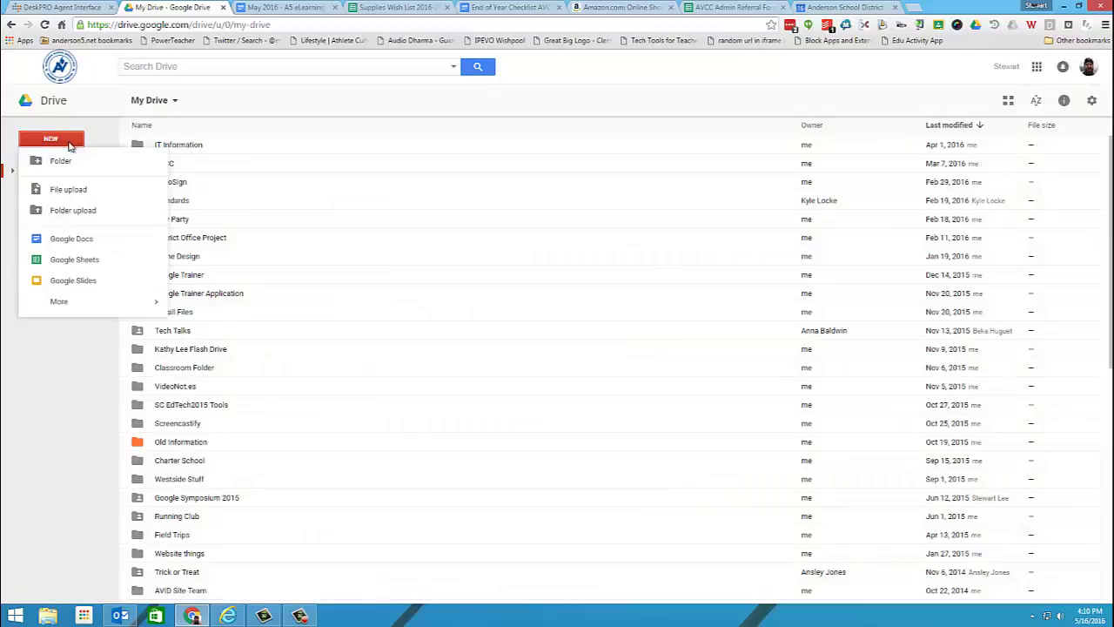
key("Escape")
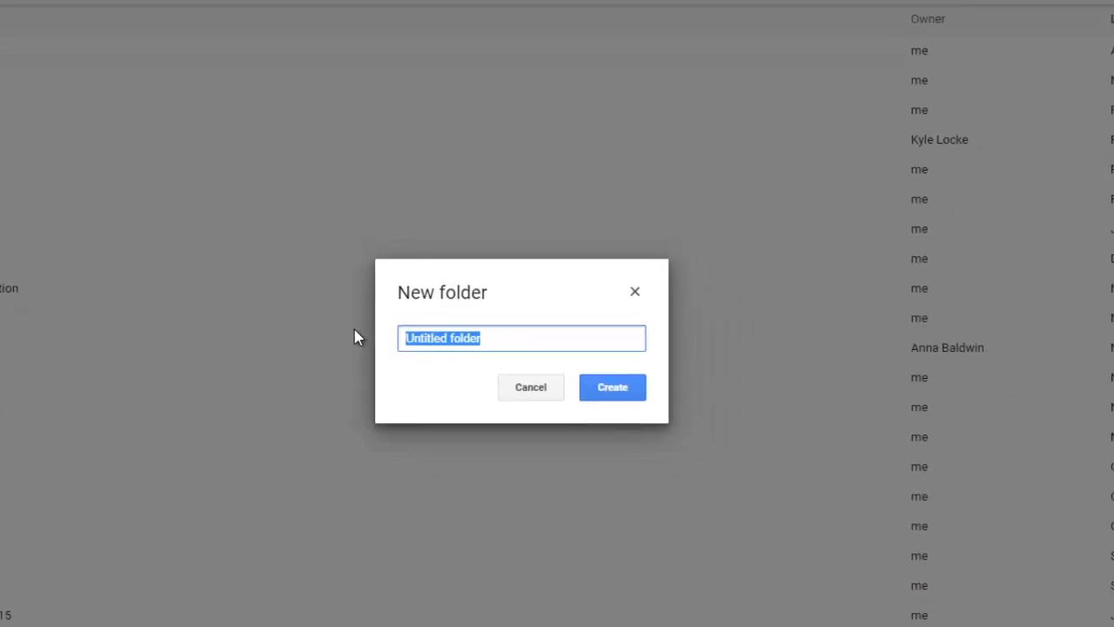
type("Backup Fo")
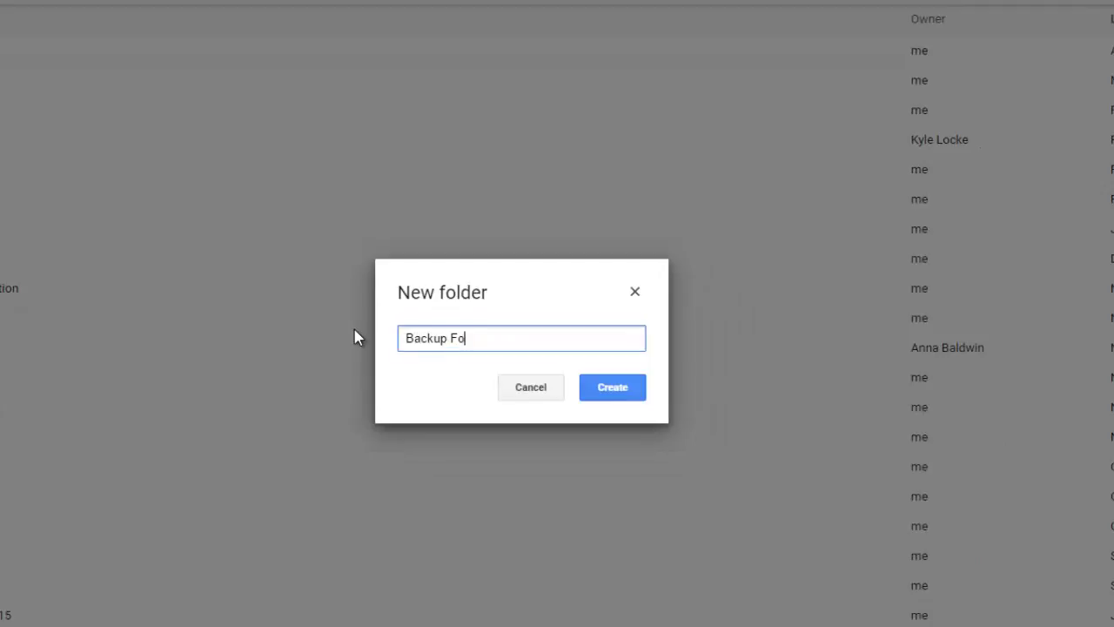
type("lder")
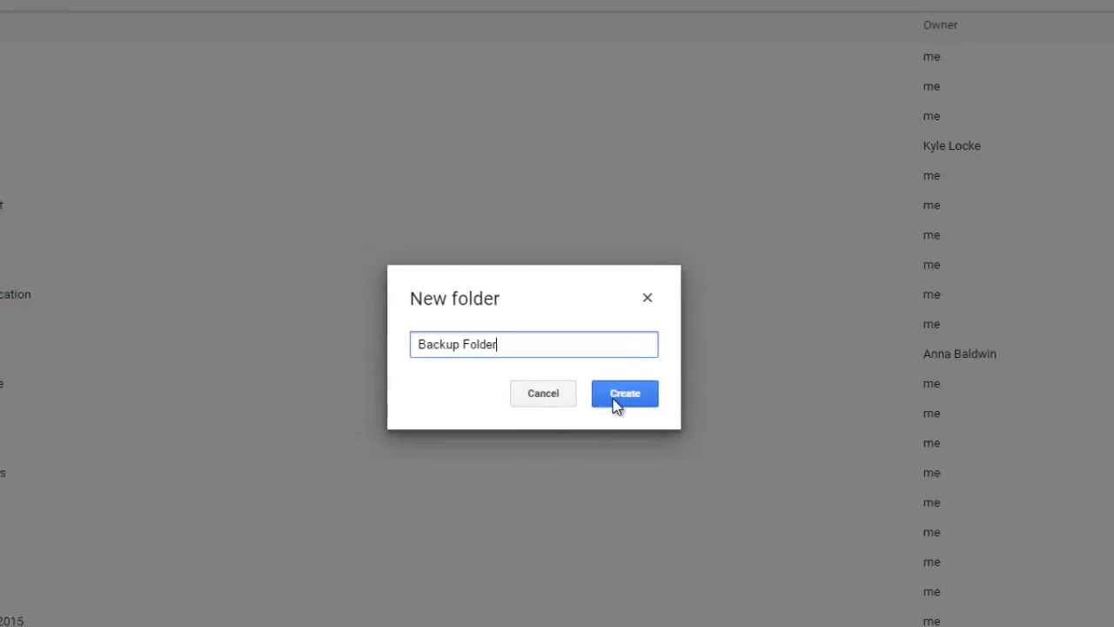
left_click(613, 388)
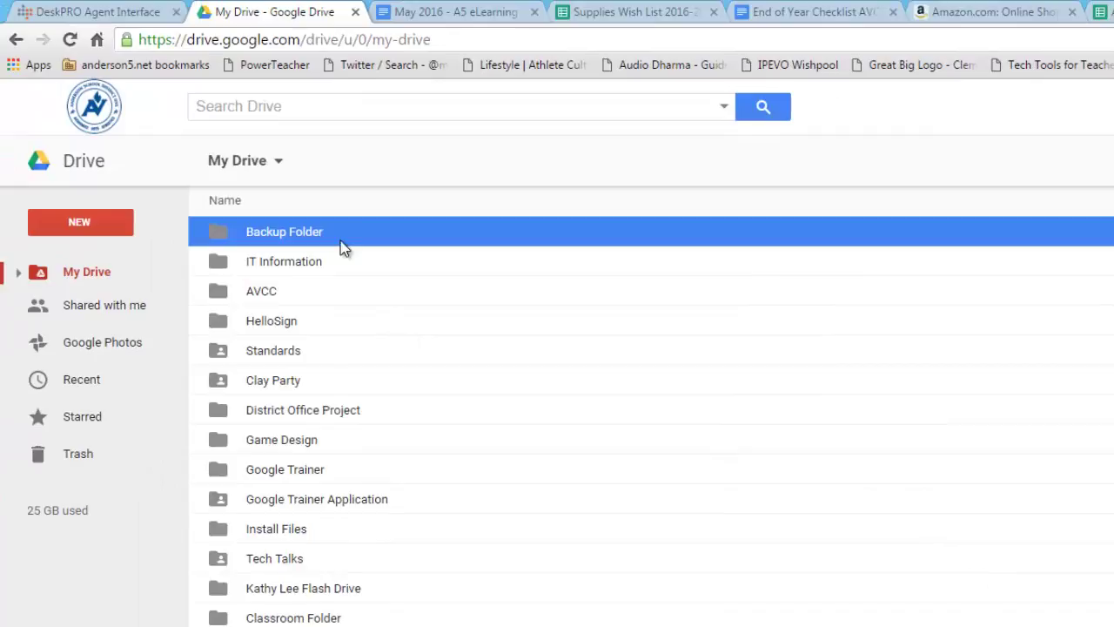
double_click(293, 217)
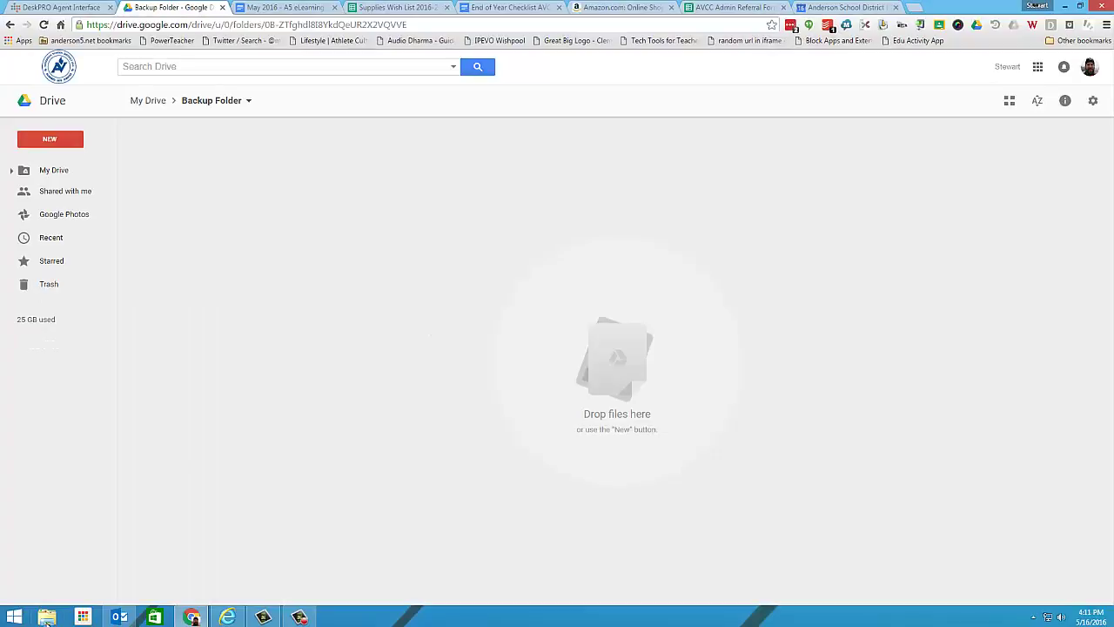
- In File Explorer, browse to OSDisk (C:) > Users and open the user's profile folder
left_click(47, 618)
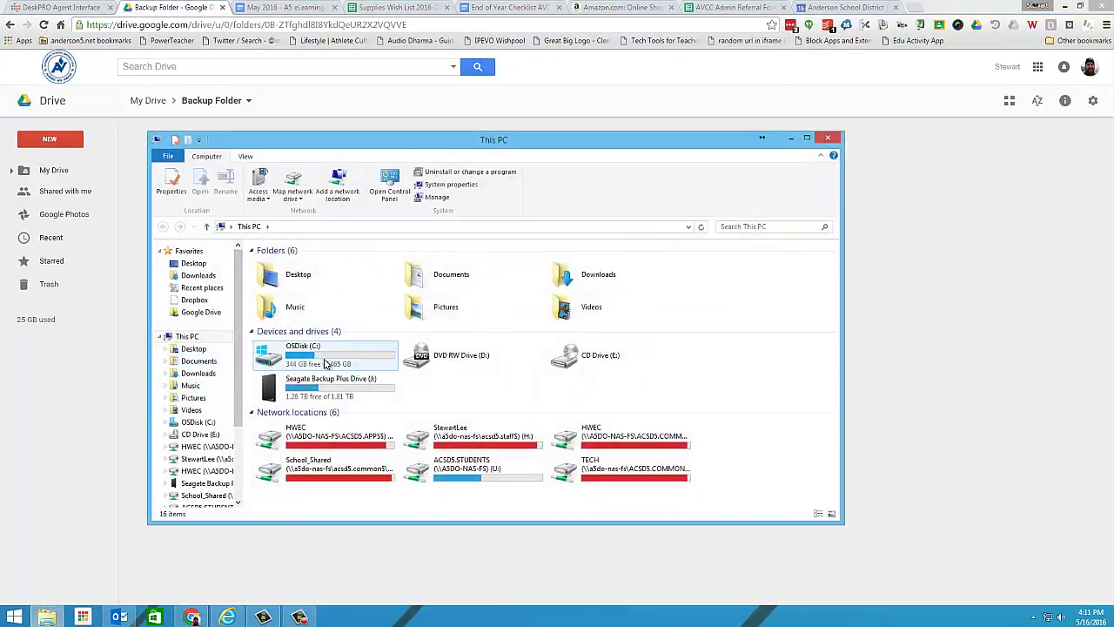
mouse_move(306, 356)
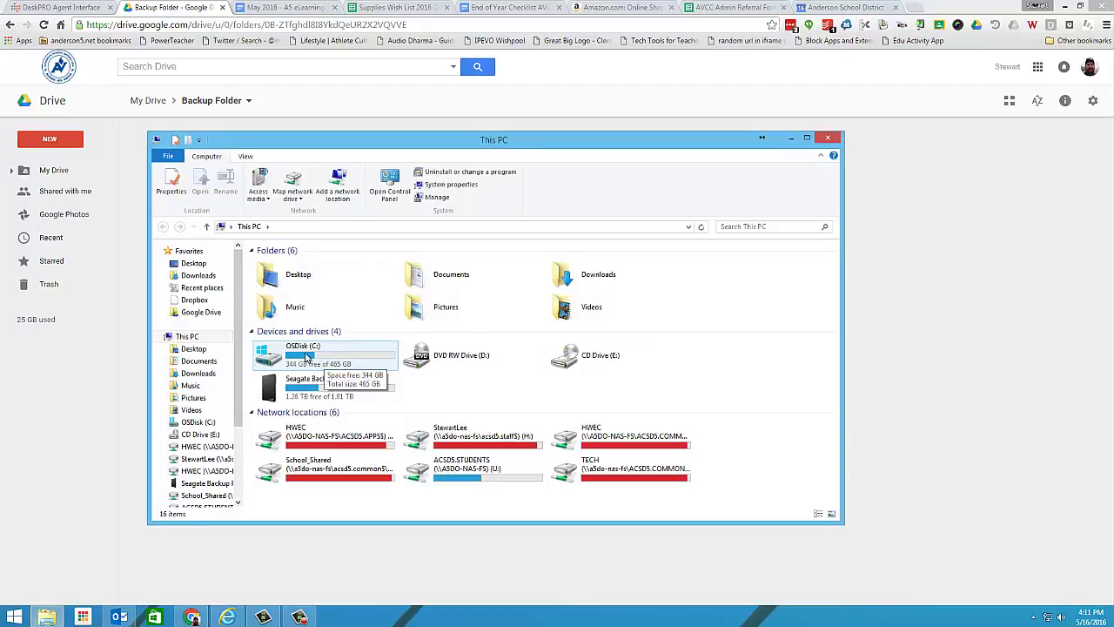
double_click(306, 357)
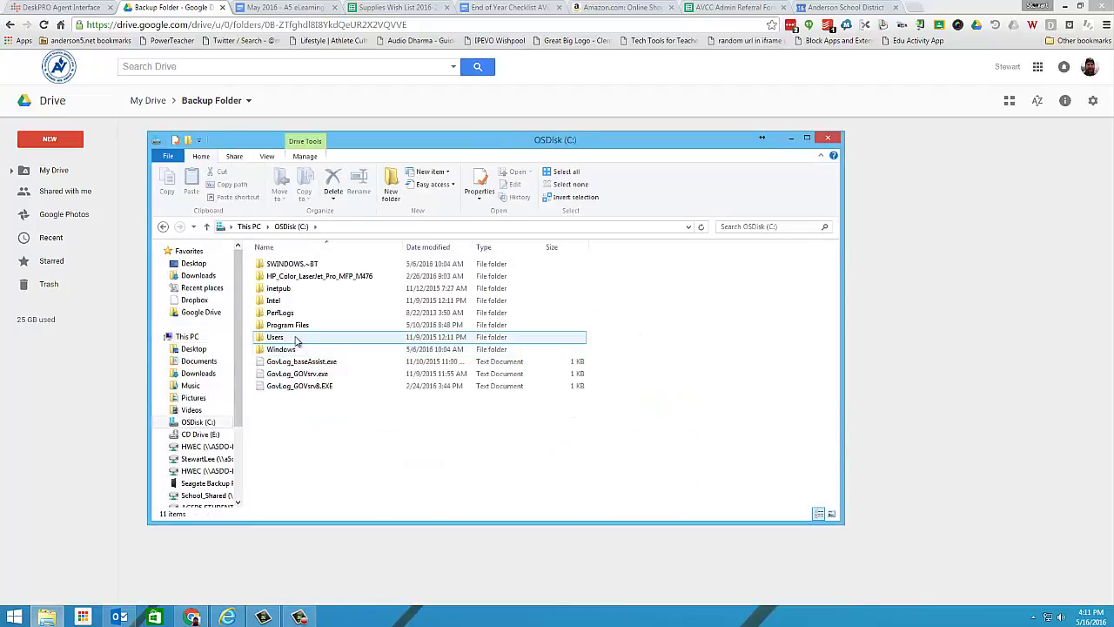
double_click(295, 338)
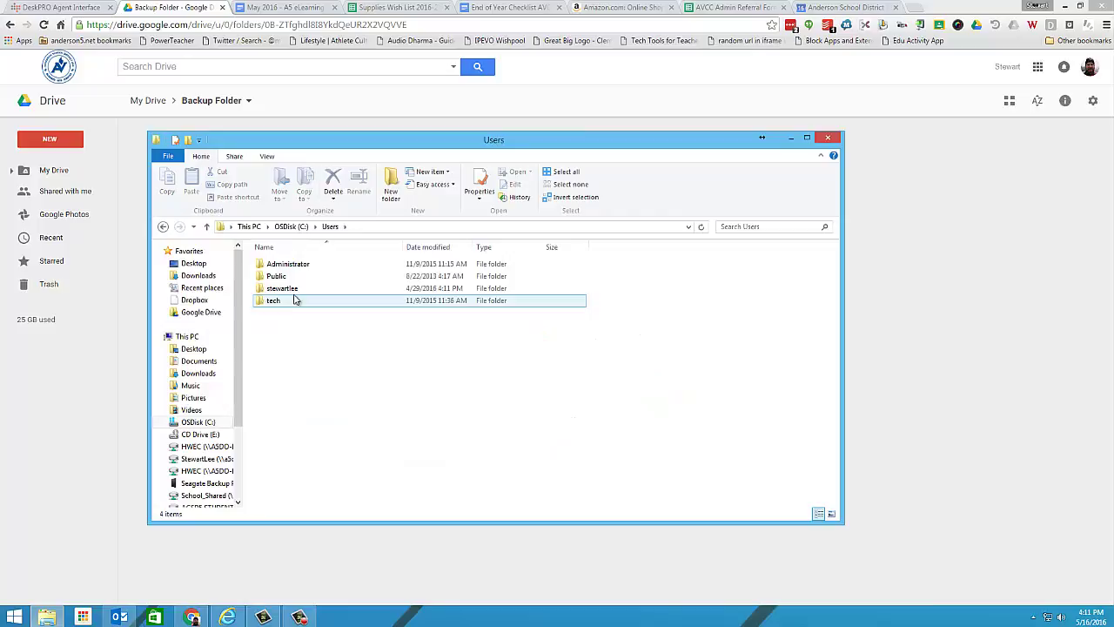
left_click(294, 291)
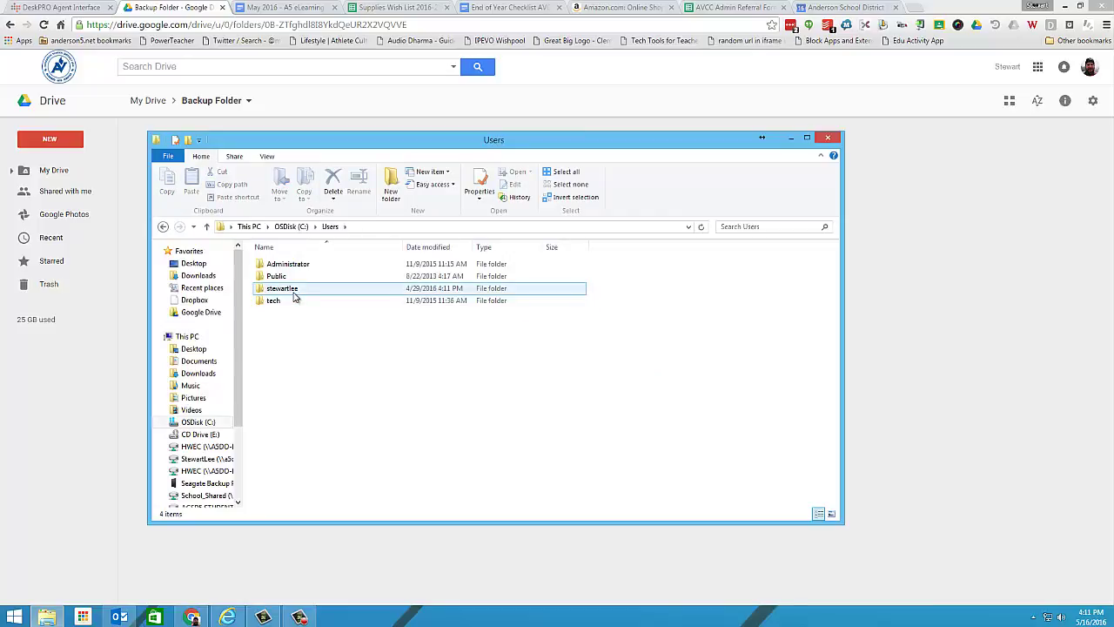
mouse_move(281, 288)
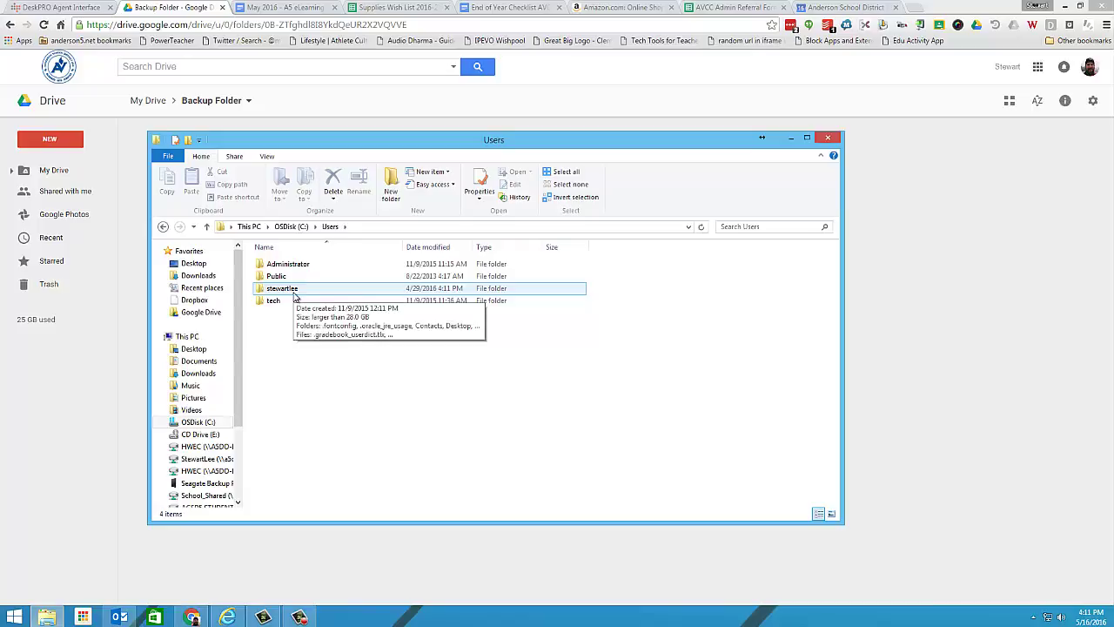
double_click(285, 293)
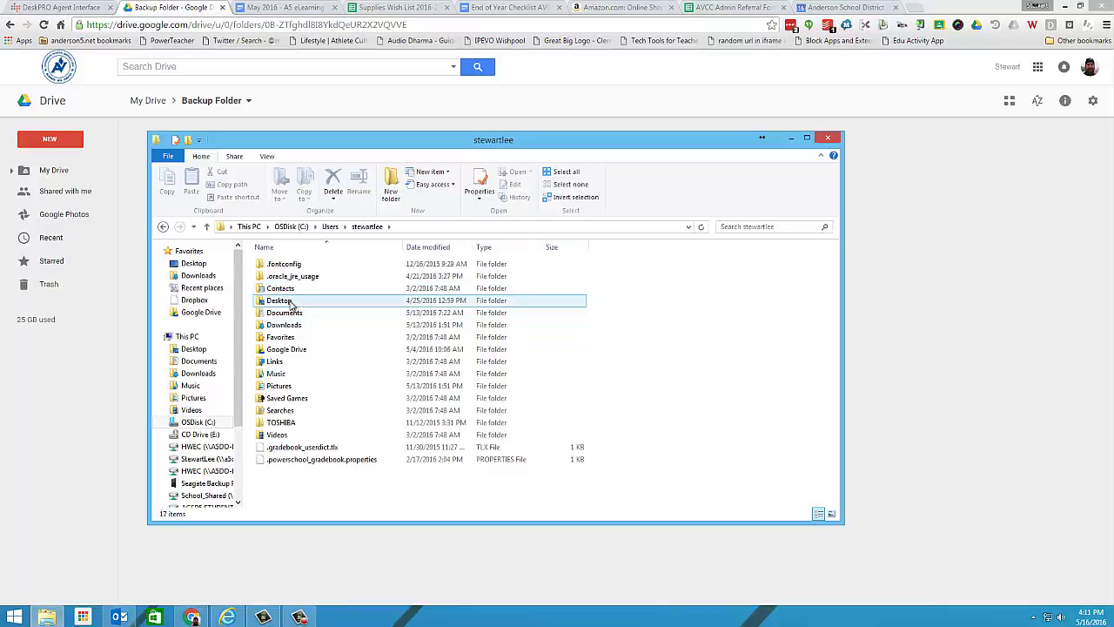
- Multi-select Desktop, Documents, Downloads, Favorites, Links, Music, Pictures and Videos in the profile folder
left_click(292, 302)
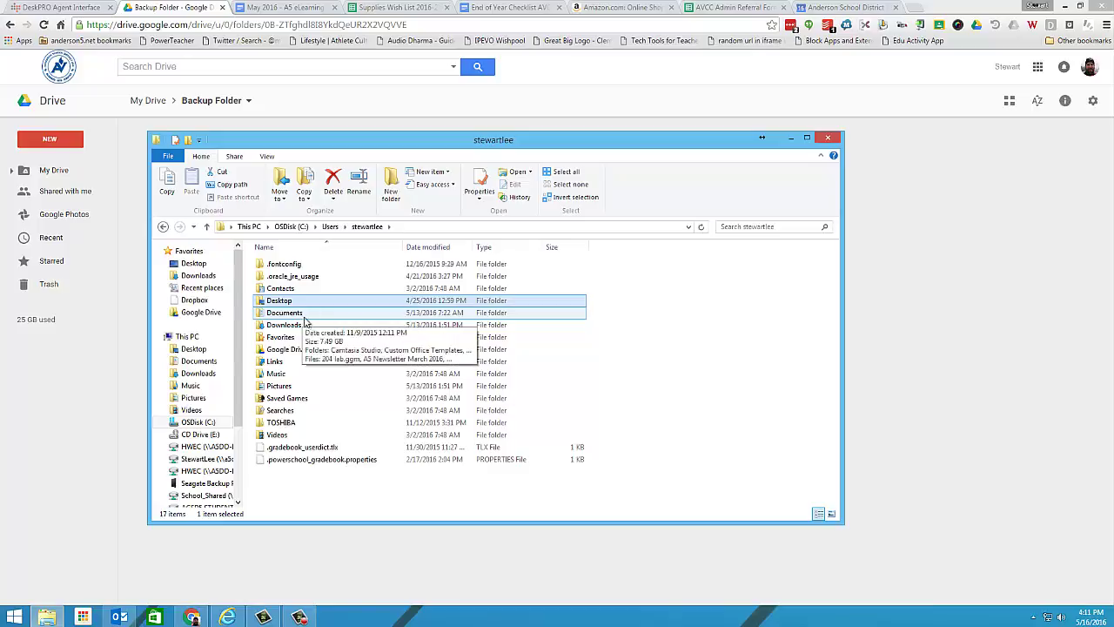
left_click(298, 316, "ctrl")
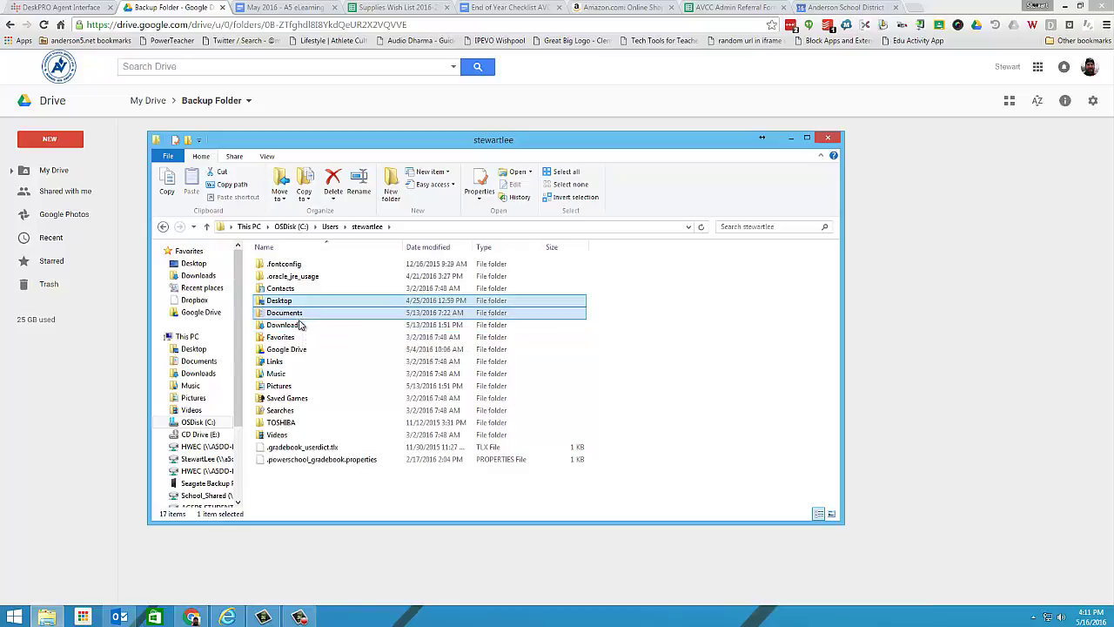
left_click(299, 327, "ctrl")
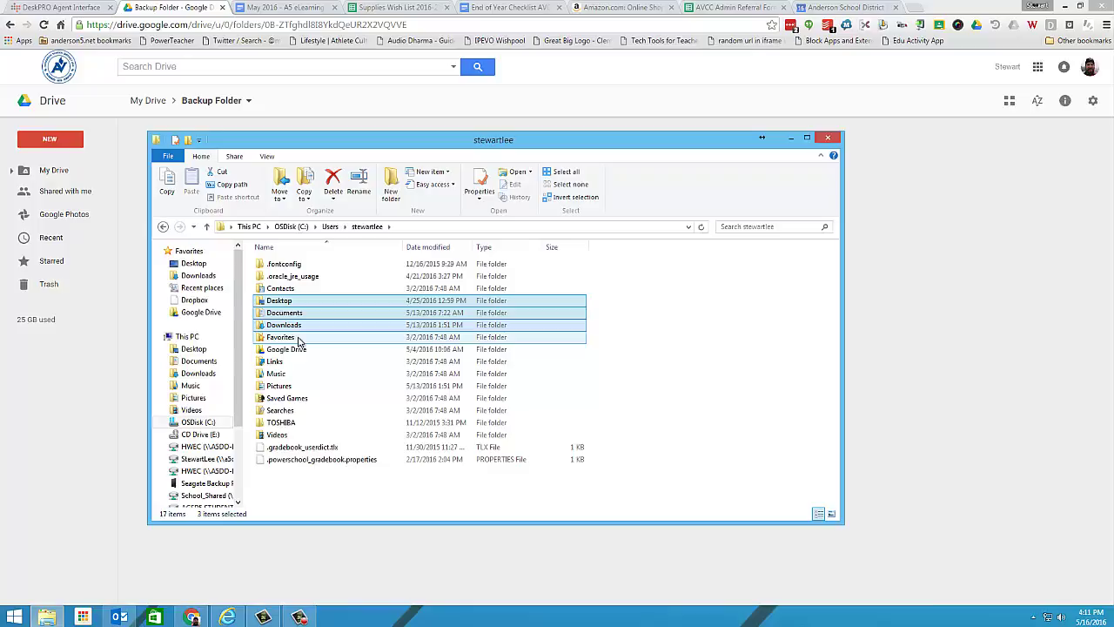
left_click(300, 340, "ctrl")
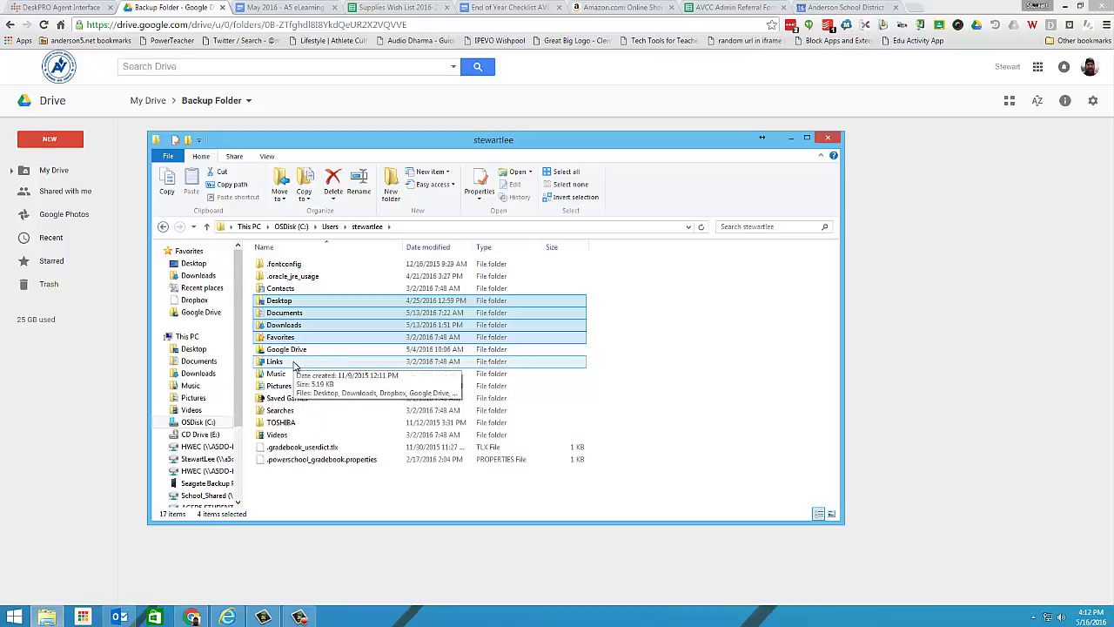
left_click(294, 363, "ctrl")
left_click(294, 375, "ctrl")
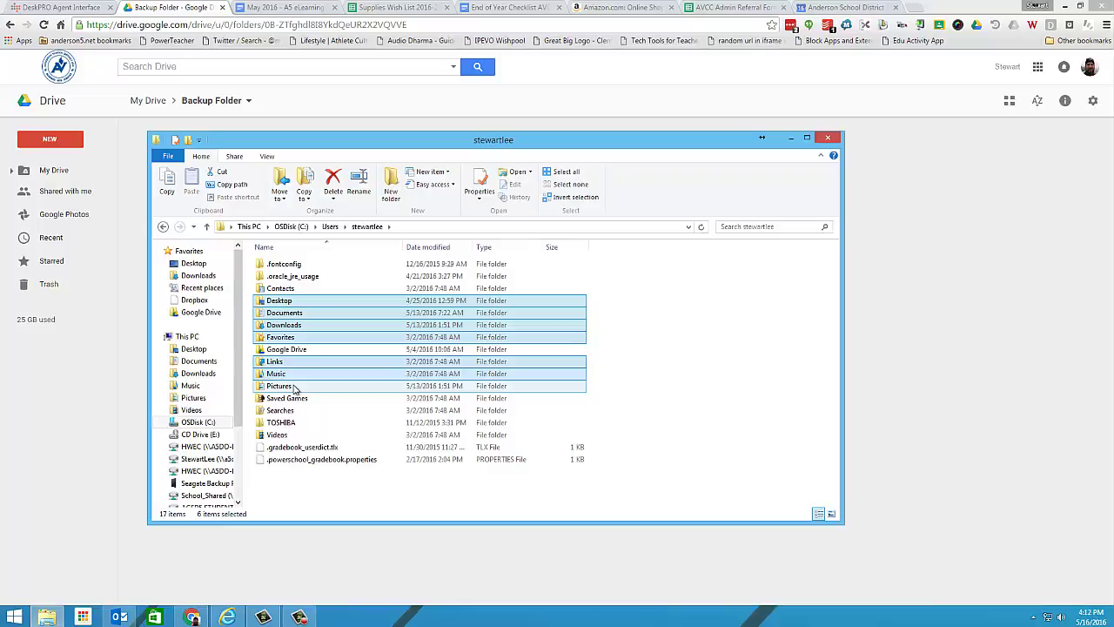
left_click(294, 389, "ctrl")
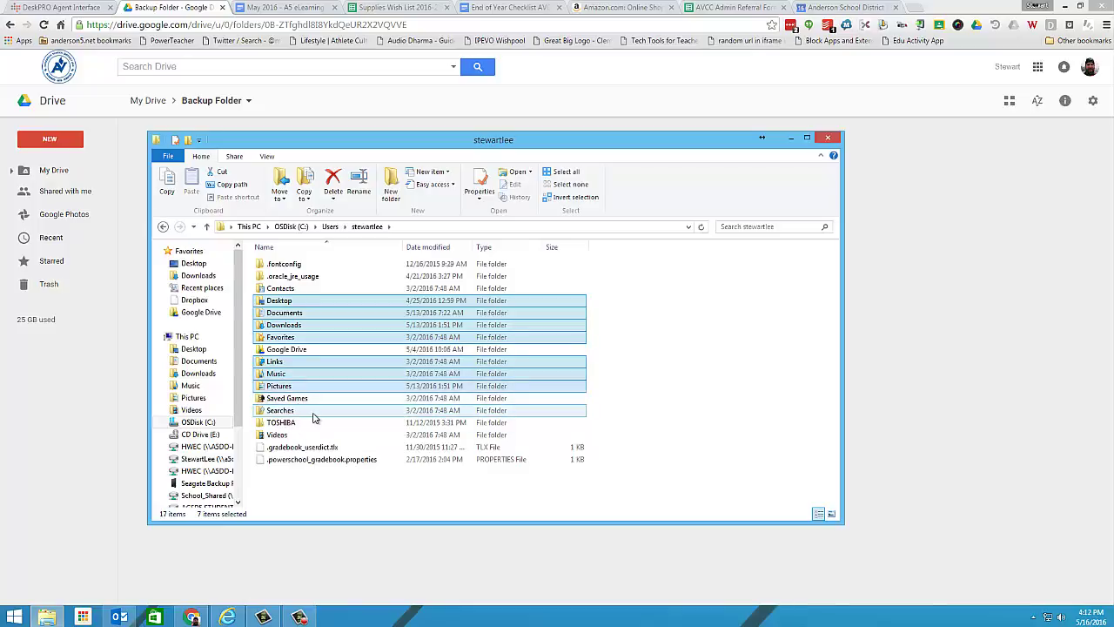
left_click(294, 437, "ctrl")
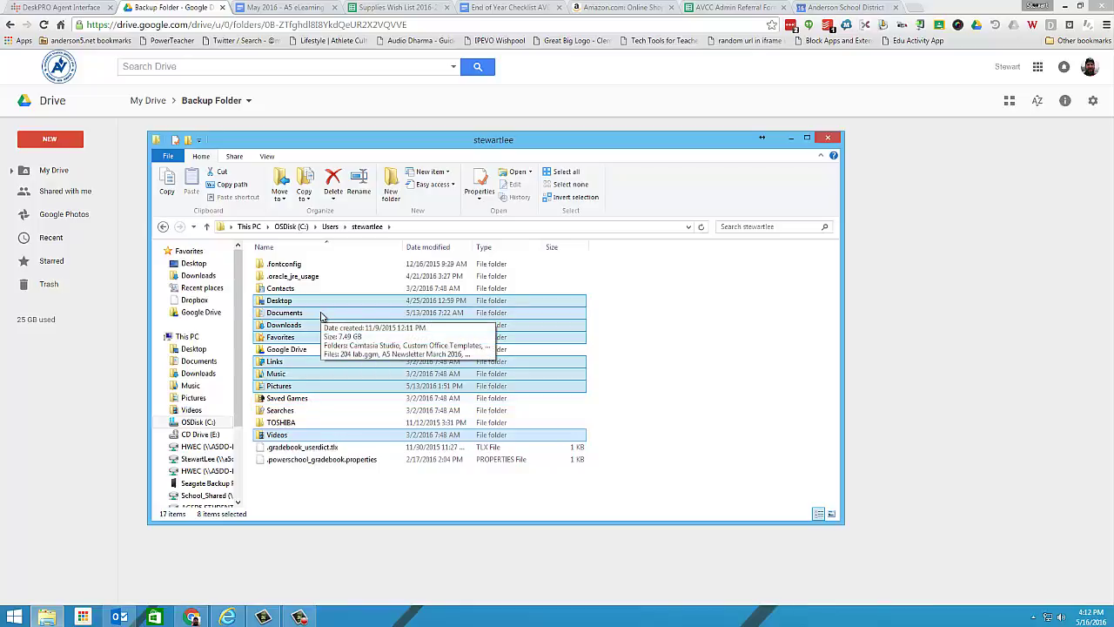
- Drag the eight selected folders from Explorer onto the Backup Folder page to start uploading them
left_click_drag(321, 315, 886, 321)
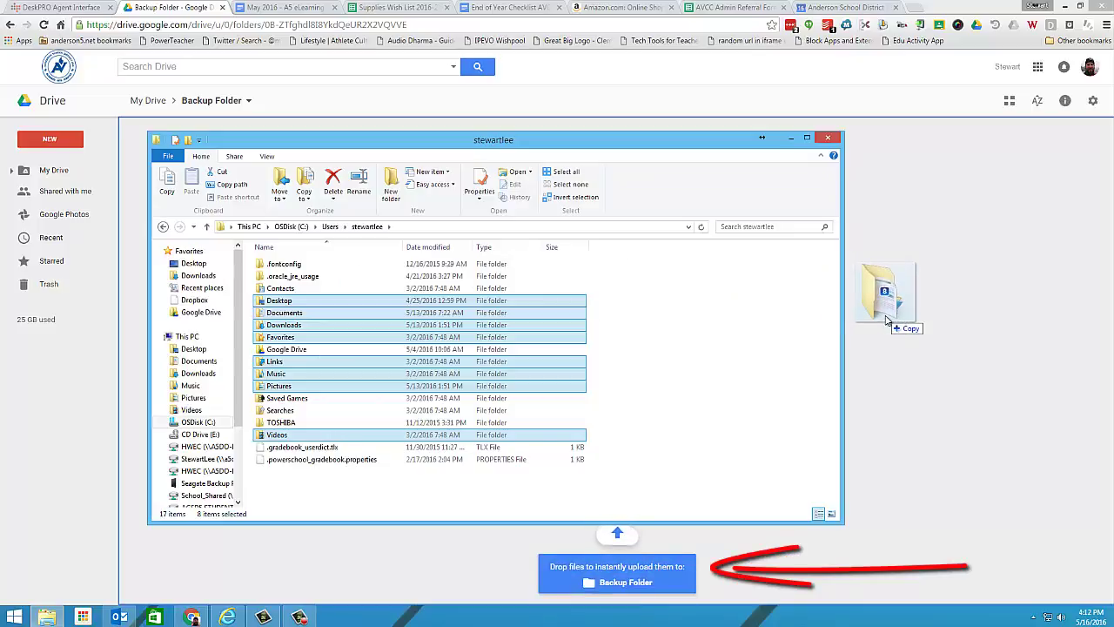
left_click_drag(886, 320, 886, 320)
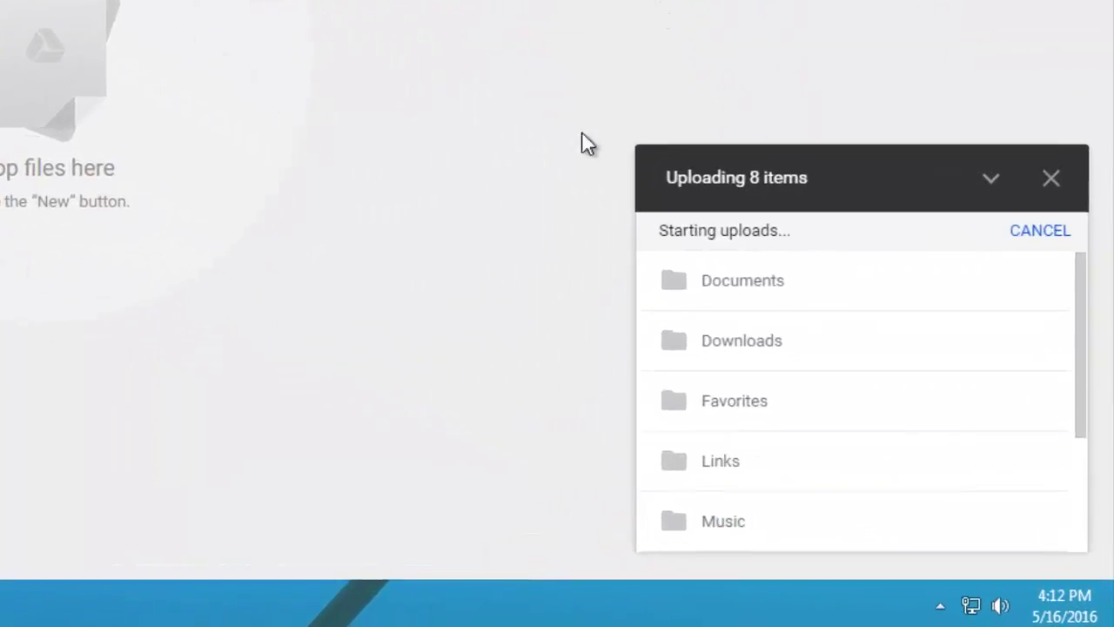